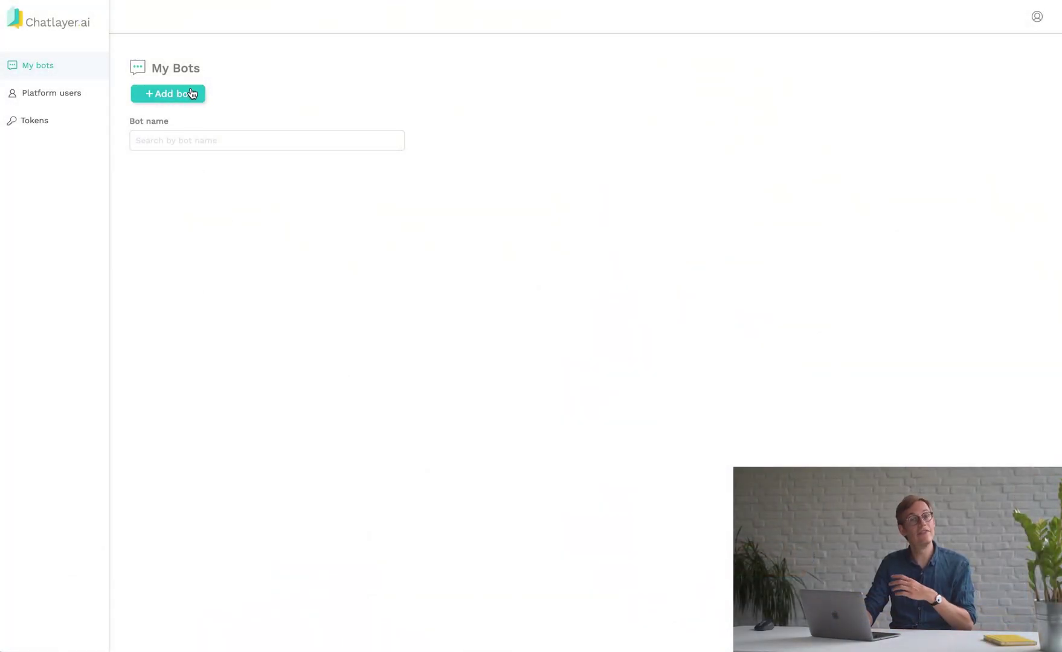
# - Start a new bot named 'Choo Choo' with EN - English as its primary language
pyautogui.click(191, 93)
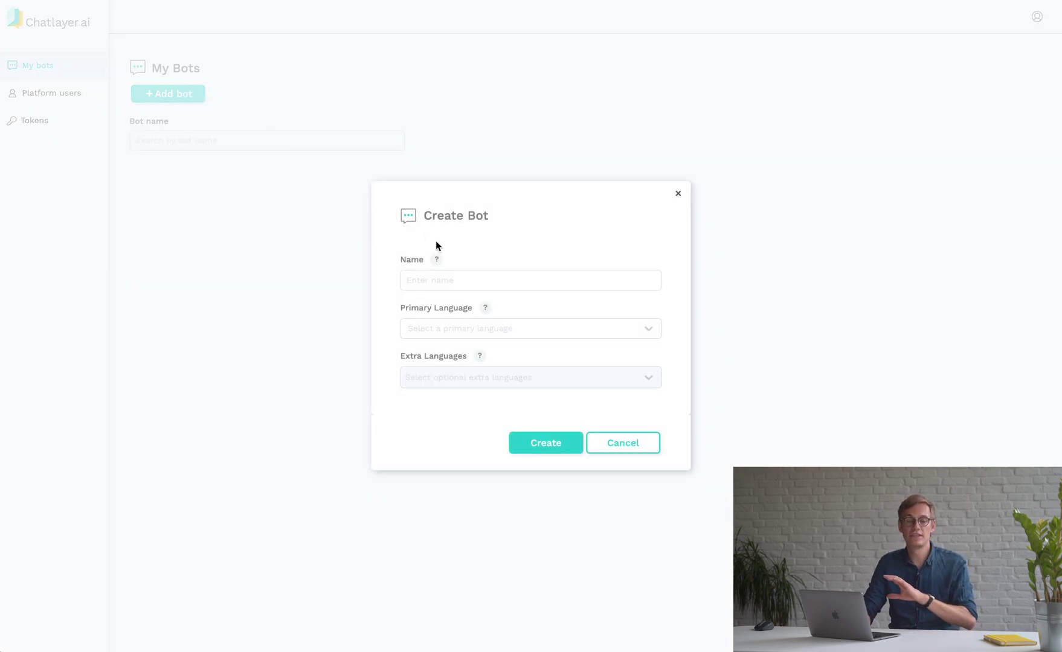
pyautogui.click(455, 282)
pyautogui.write('C')
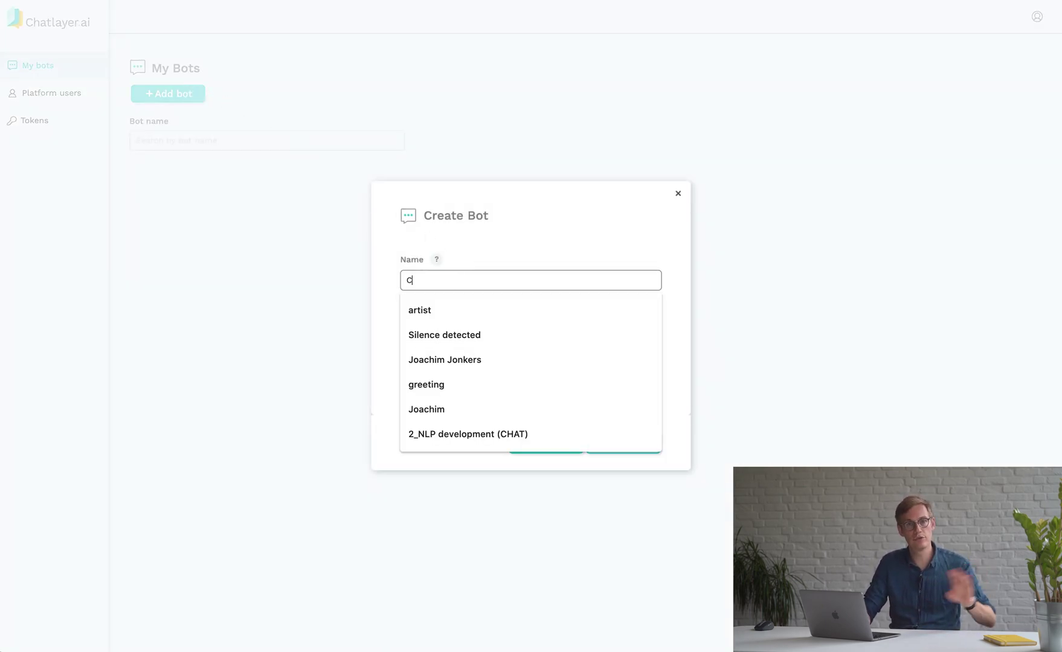
pyautogui.write('hoo Choo')
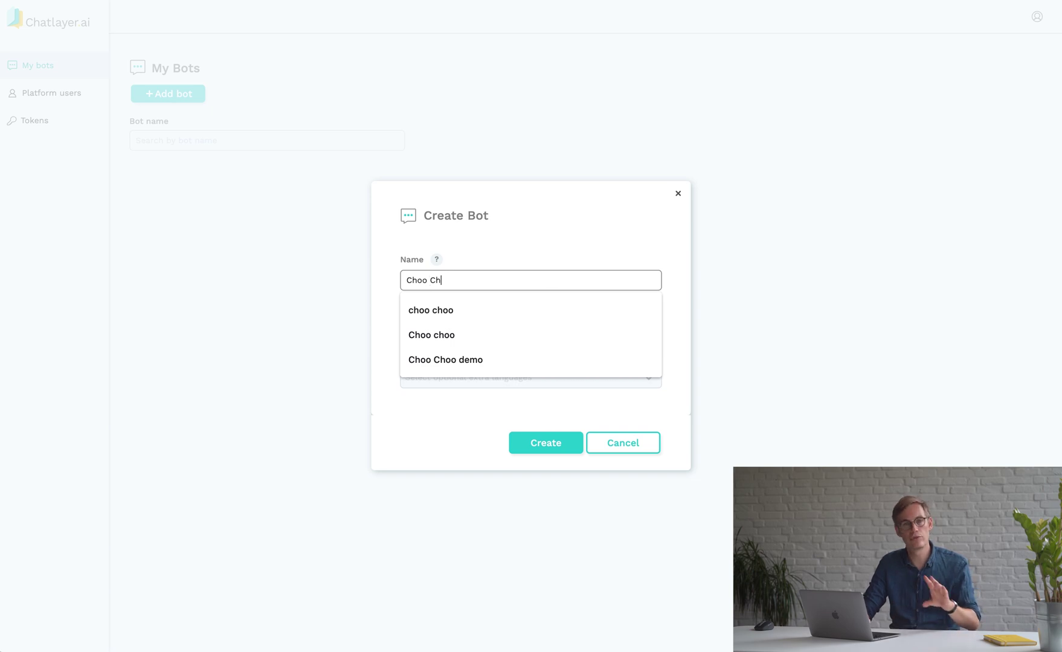
pyautogui.click(507, 249)
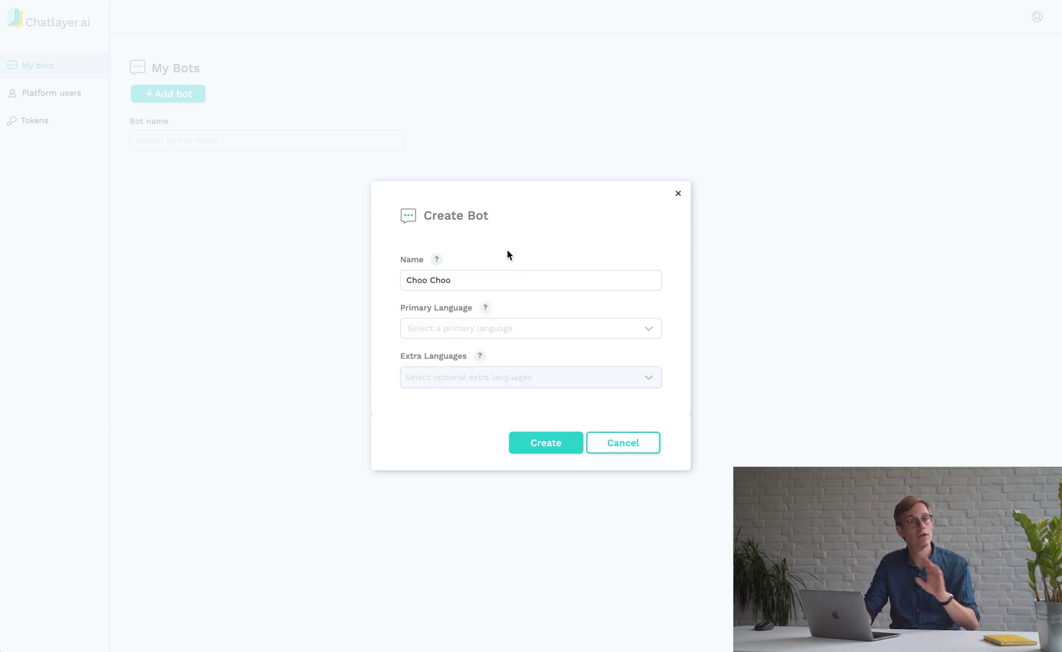
pyautogui.click(532, 333)
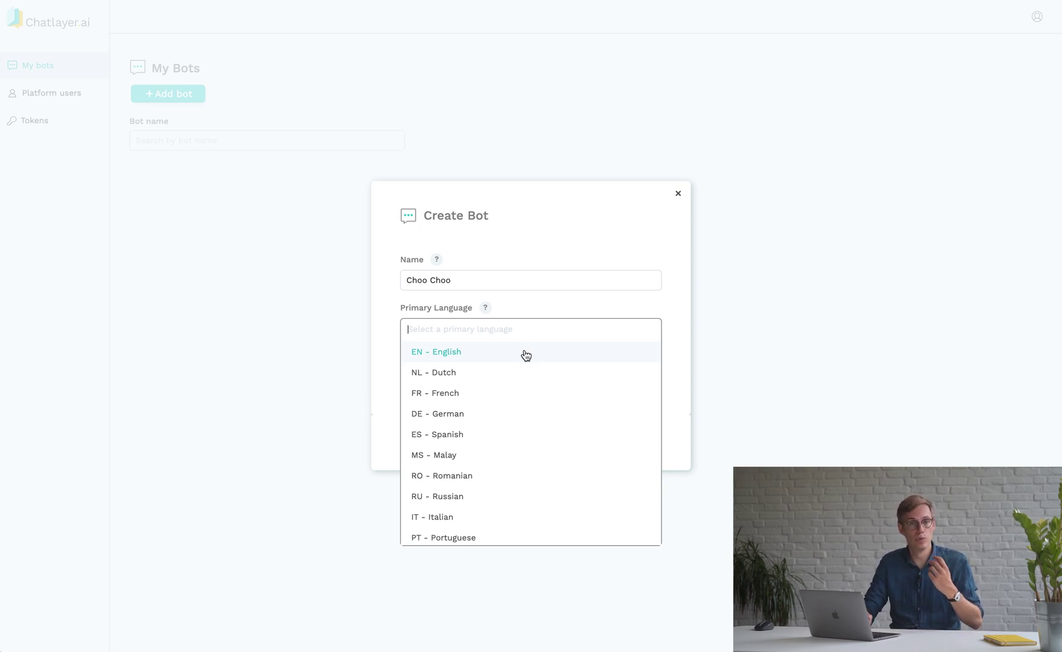
pyautogui.click(525, 355)
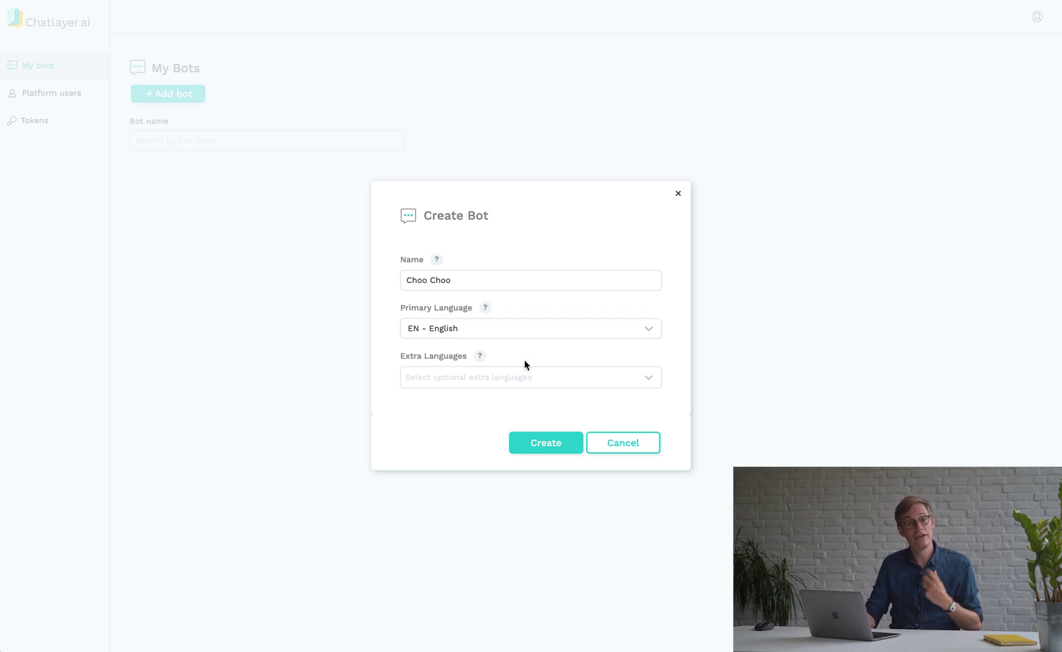
# - Add NL - Dutch and FR - French as extra languages and create the bot
pyautogui.click(523, 377)
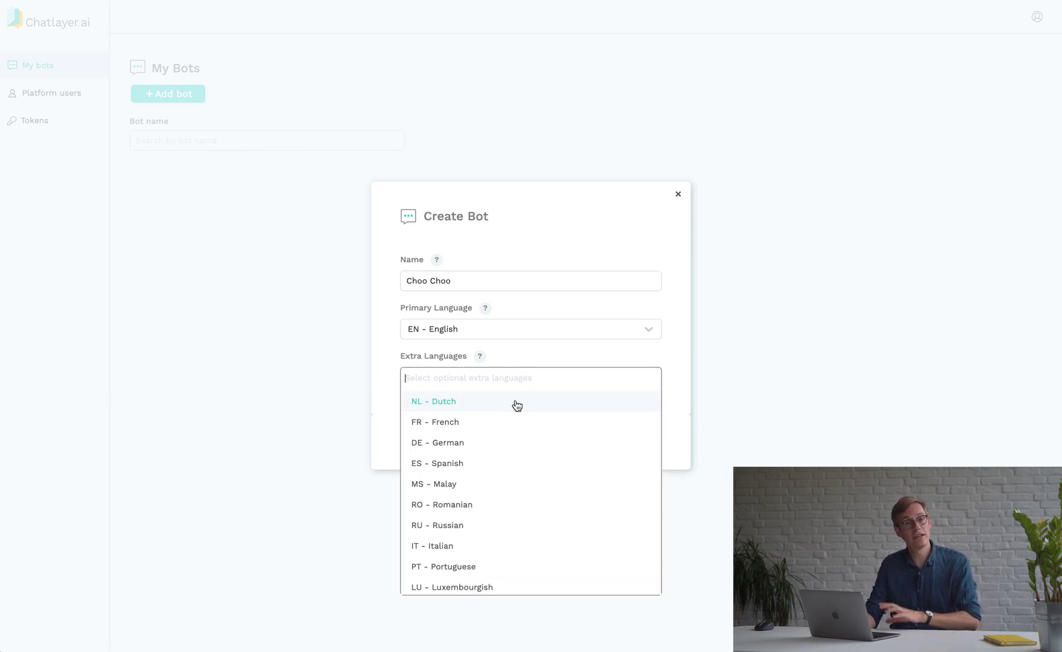
pyautogui.click(516, 401)
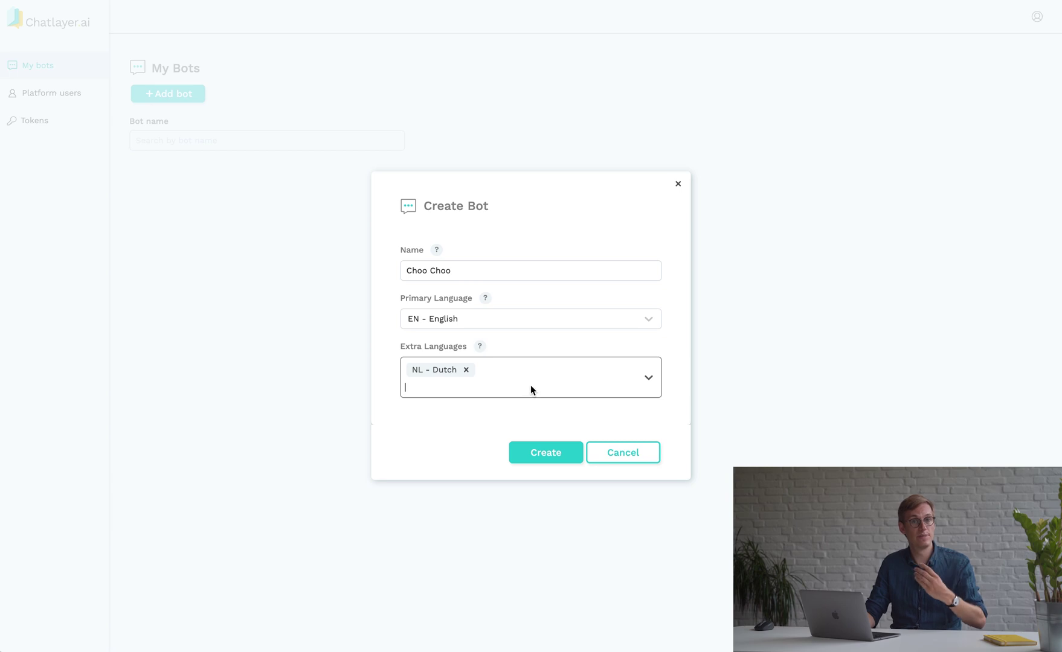
pyautogui.click(530, 387)
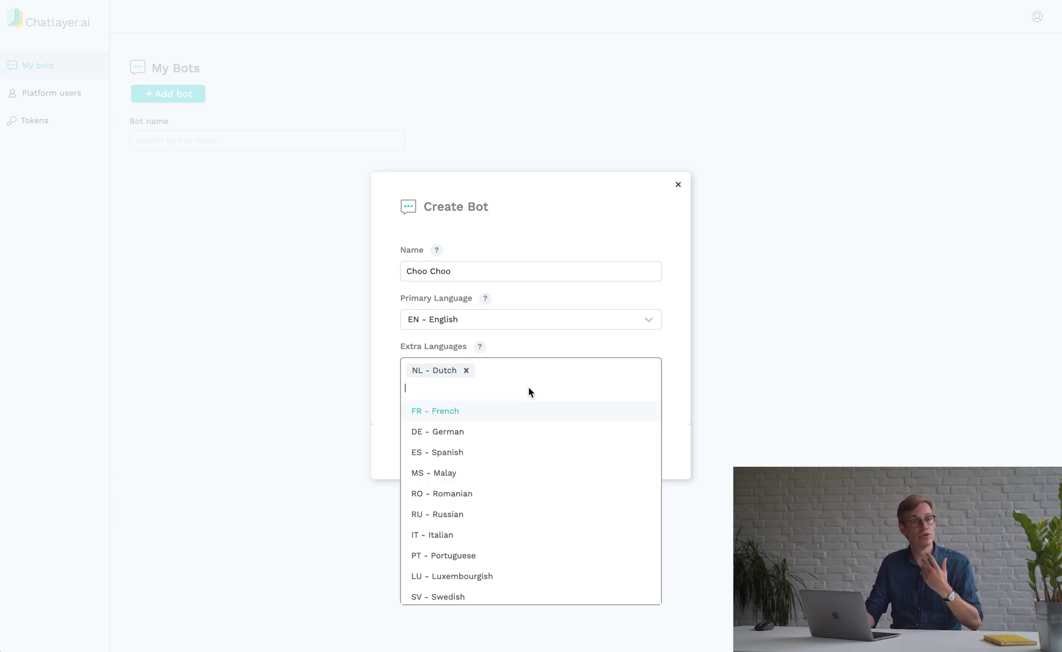
pyautogui.click(516, 414)
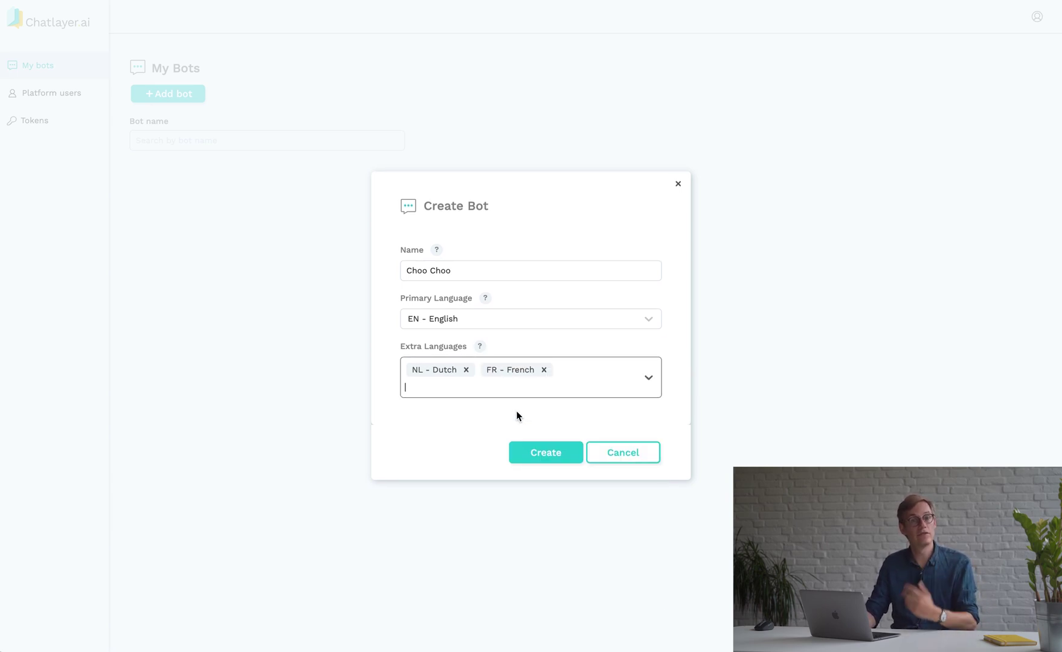
pyautogui.click(535, 451)
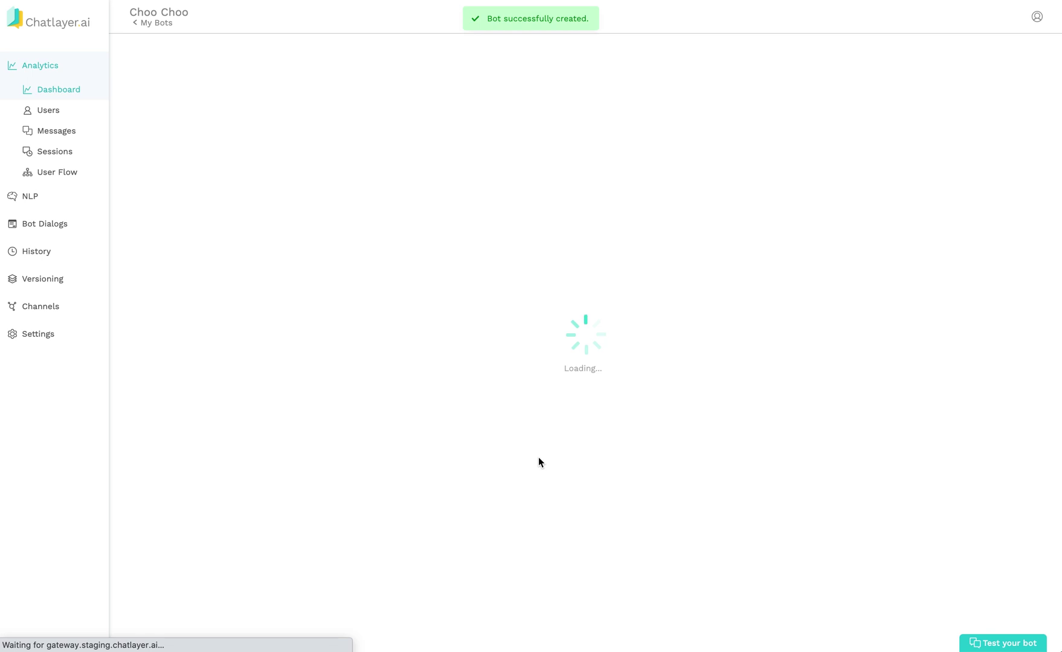
# - Show the default greeting in the test chat, then go to the Bot Dialogs overview
pyautogui.click(986, 644)
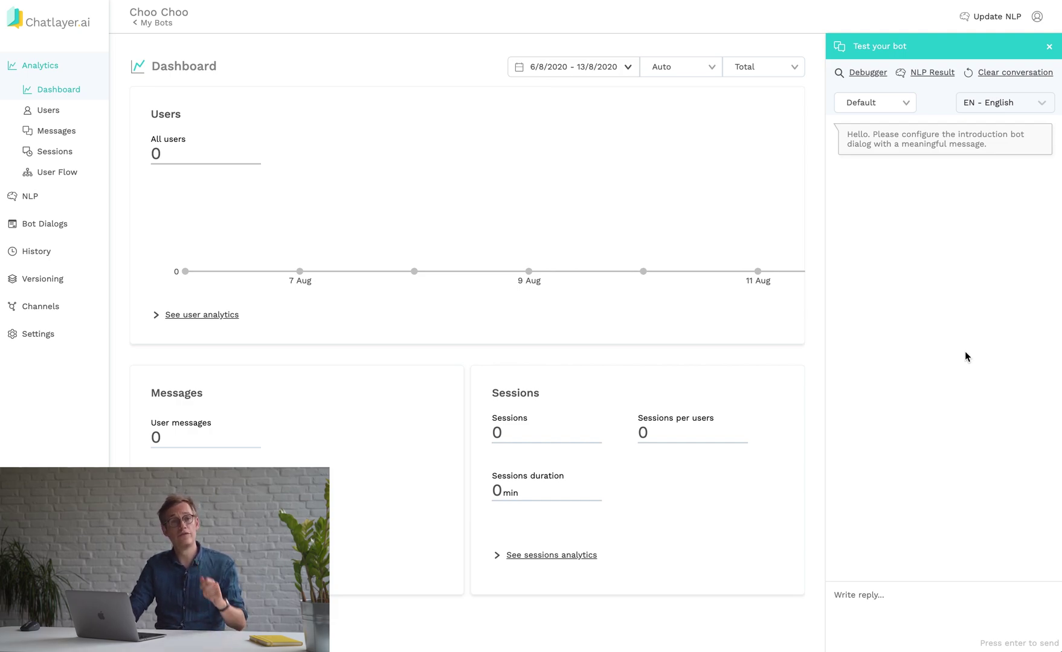
pyautogui.click(35, 235)
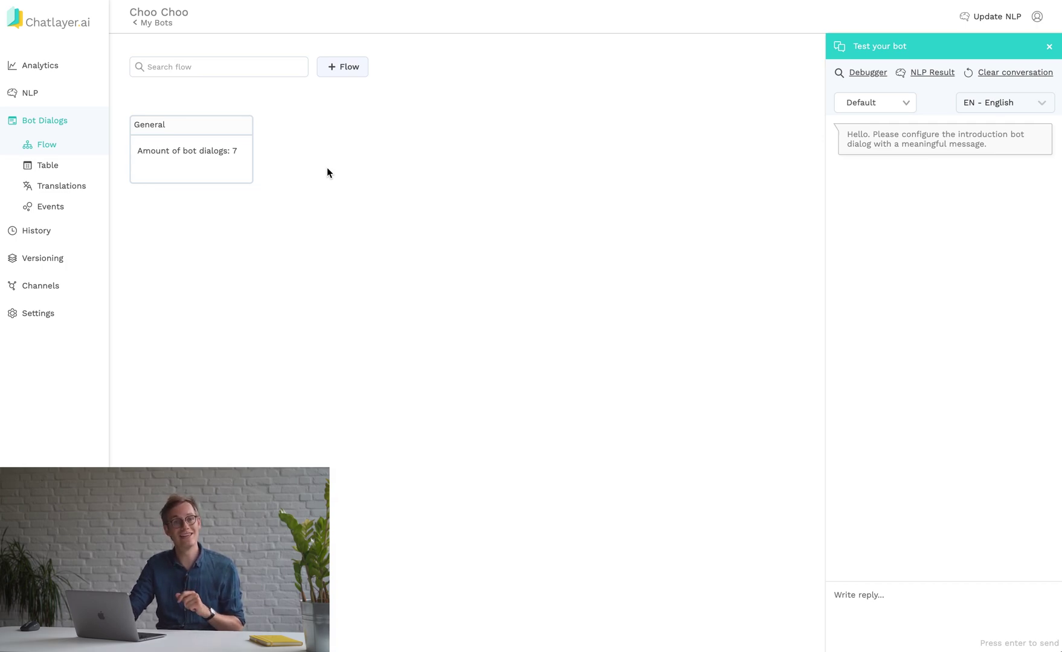
# - Open the General flow and edit the Introduction dialog's bot message
pyautogui.moveTo(192, 152)
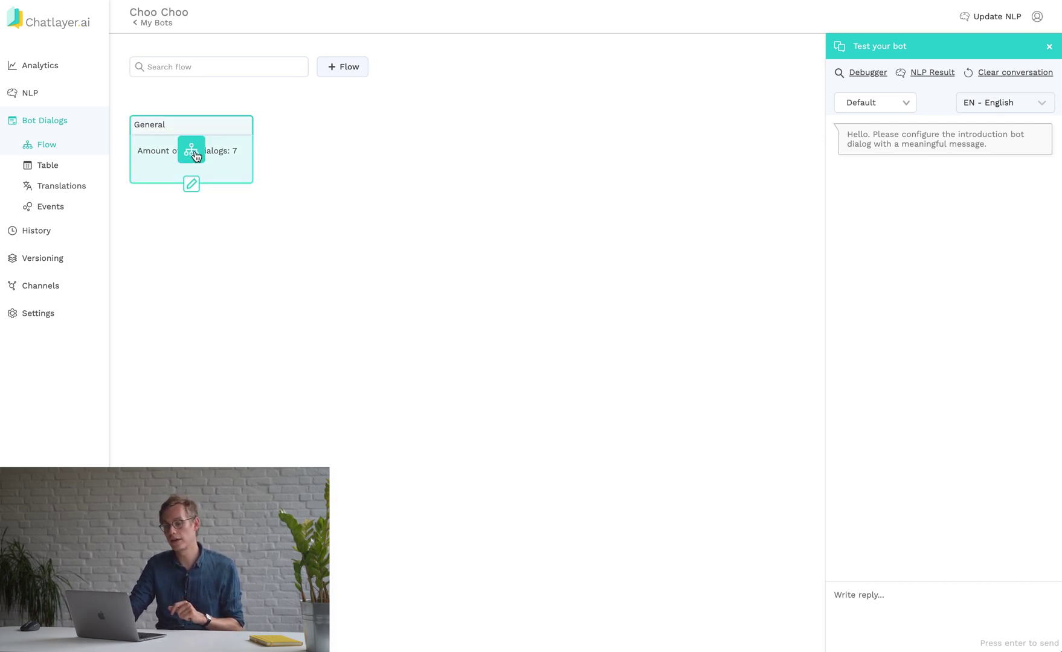
pyautogui.click(193, 152)
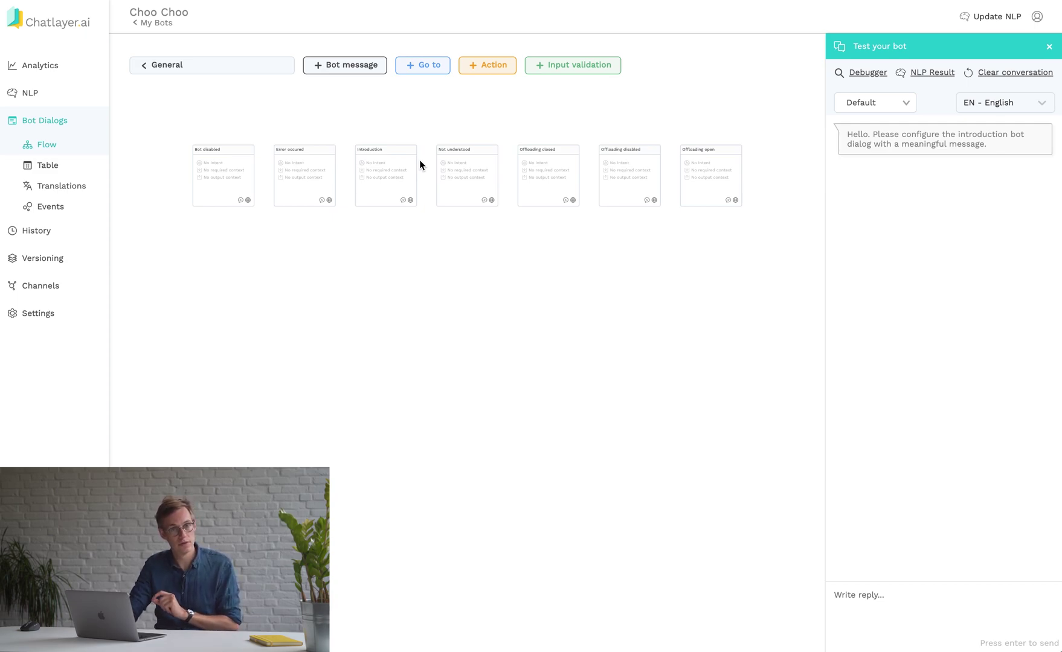
pyautogui.scroll(5, 419, 164)
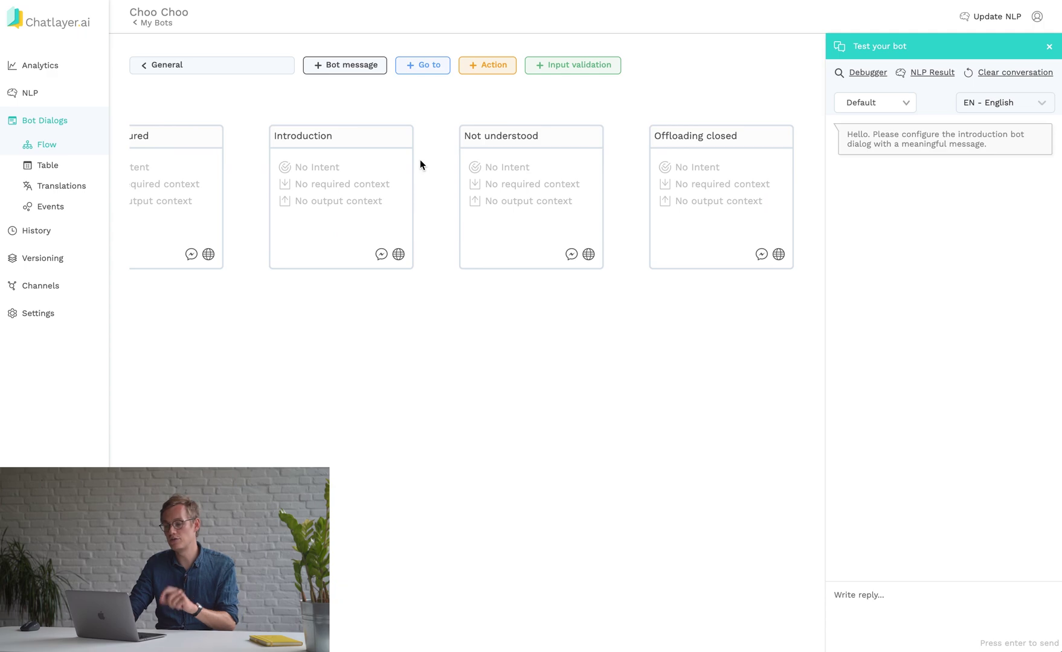
pyautogui.click(347, 194)
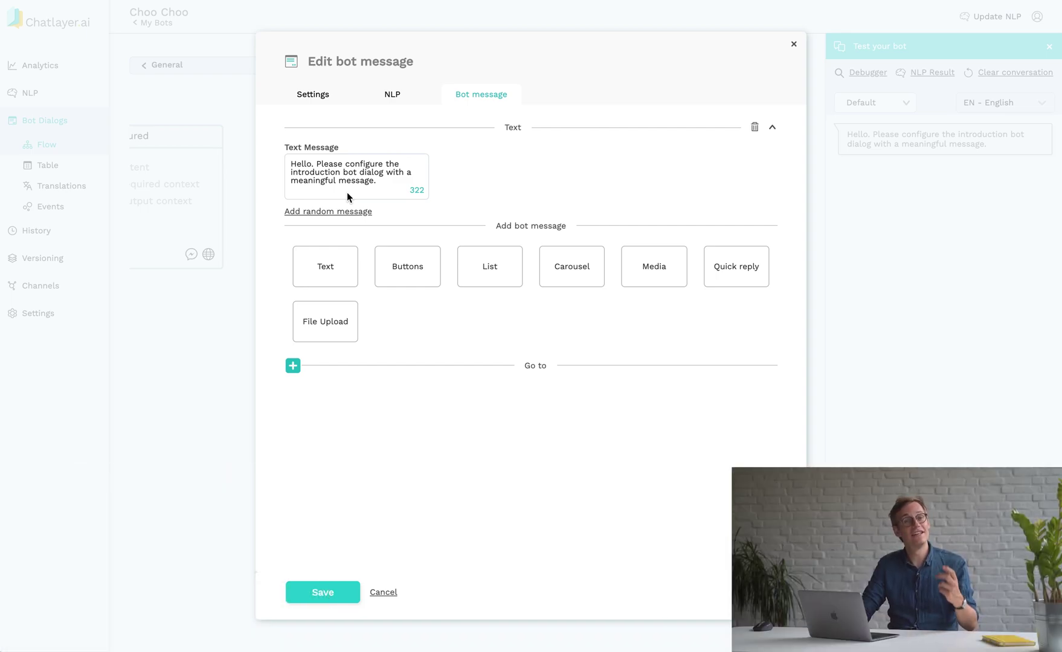
# - Replace the default text with the Choo Choo greeting, add 'How can I help you today?', and save
pyautogui.tripleClick(330, 170)
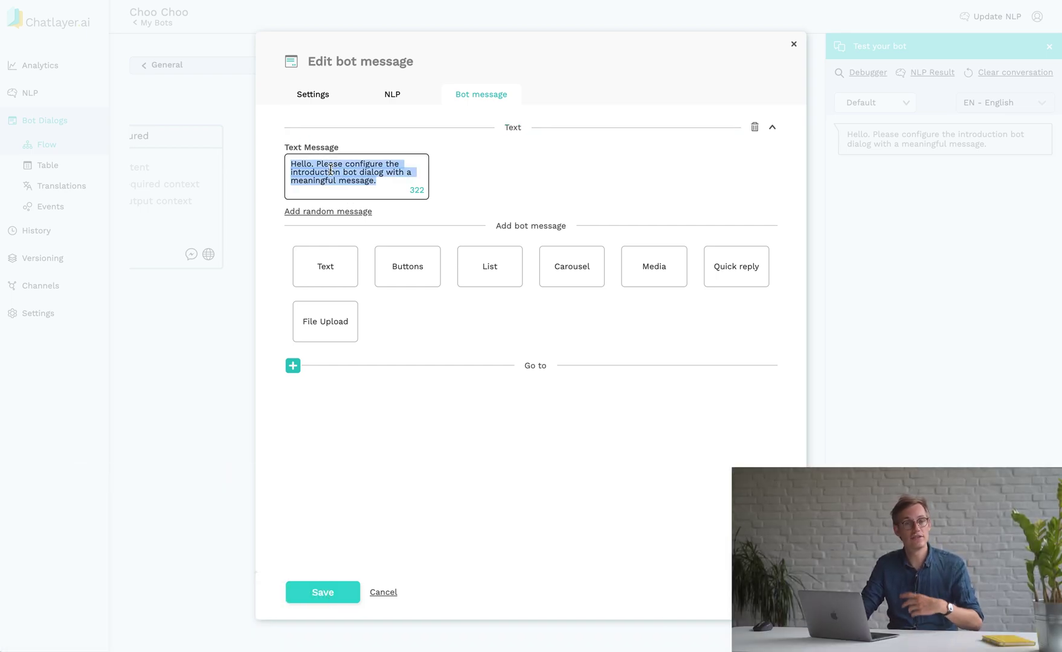
pyautogui.write('Hello there! ')
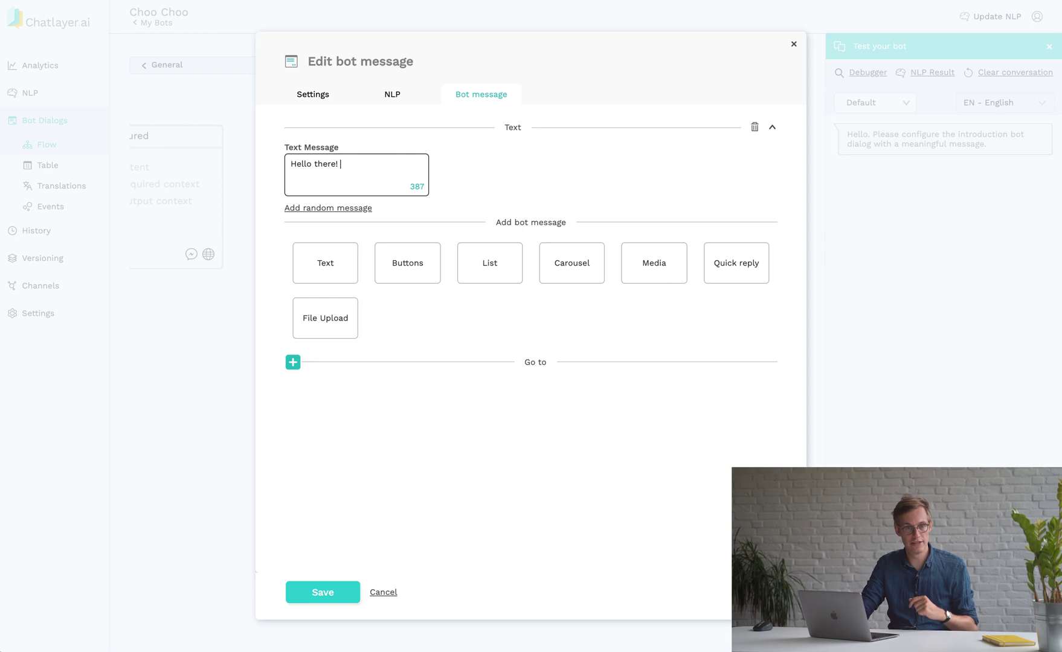
pyautogui.write('My name is Choo Choo, a digi')
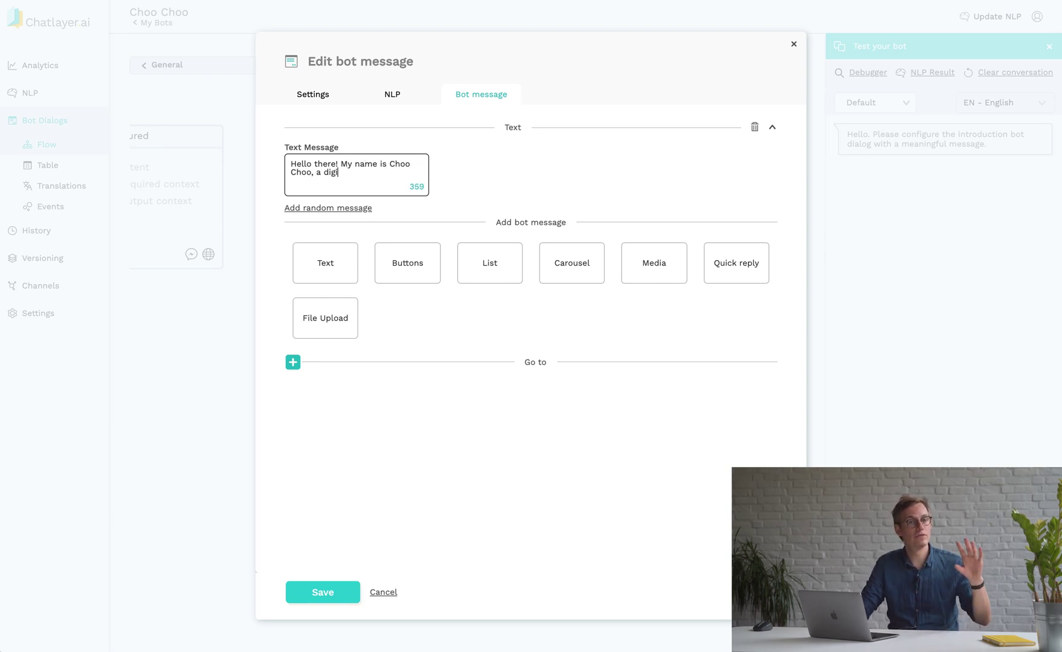
pyautogui.write('tal assistant that wil')
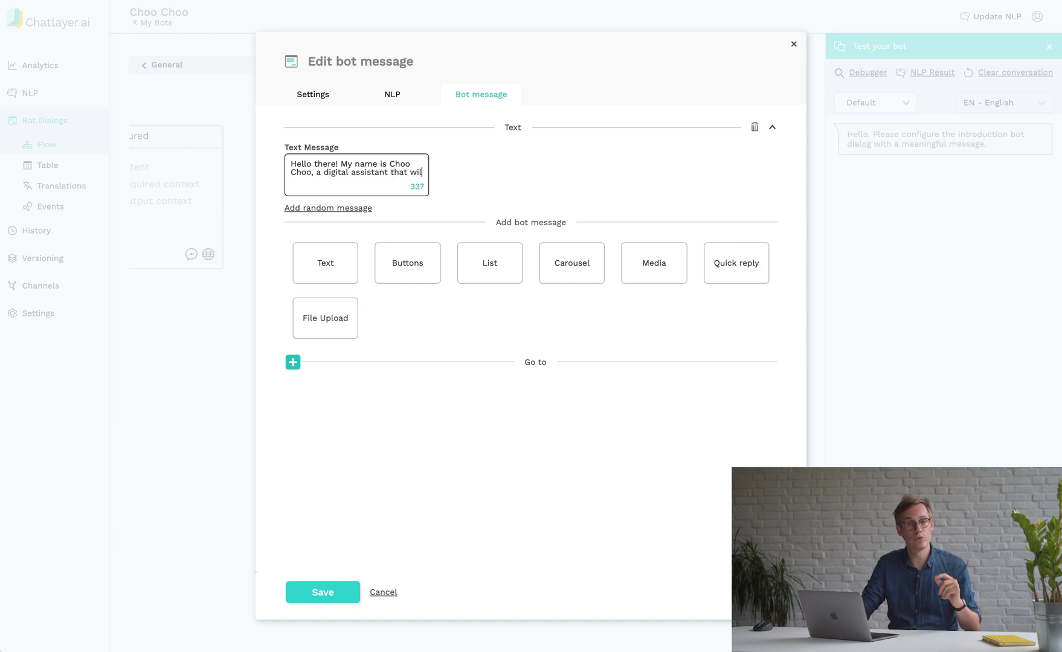
pyautogui.write('l keep you on tar')
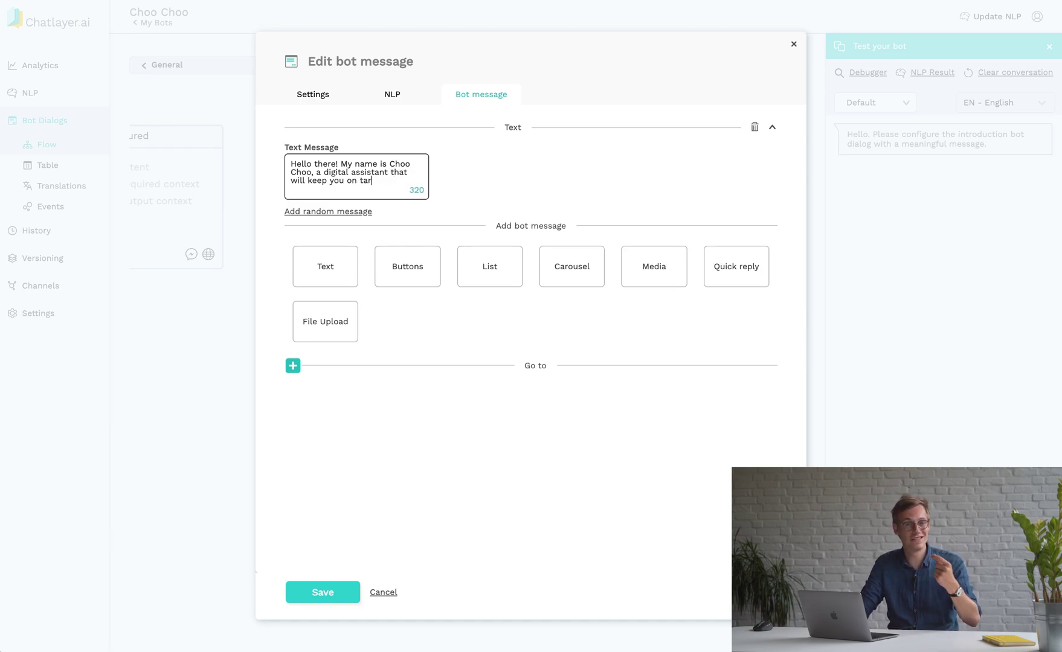
pyautogui.press('BackSpace')
pyautogui.press('BackSpace')
pyautogui.write('rack.')
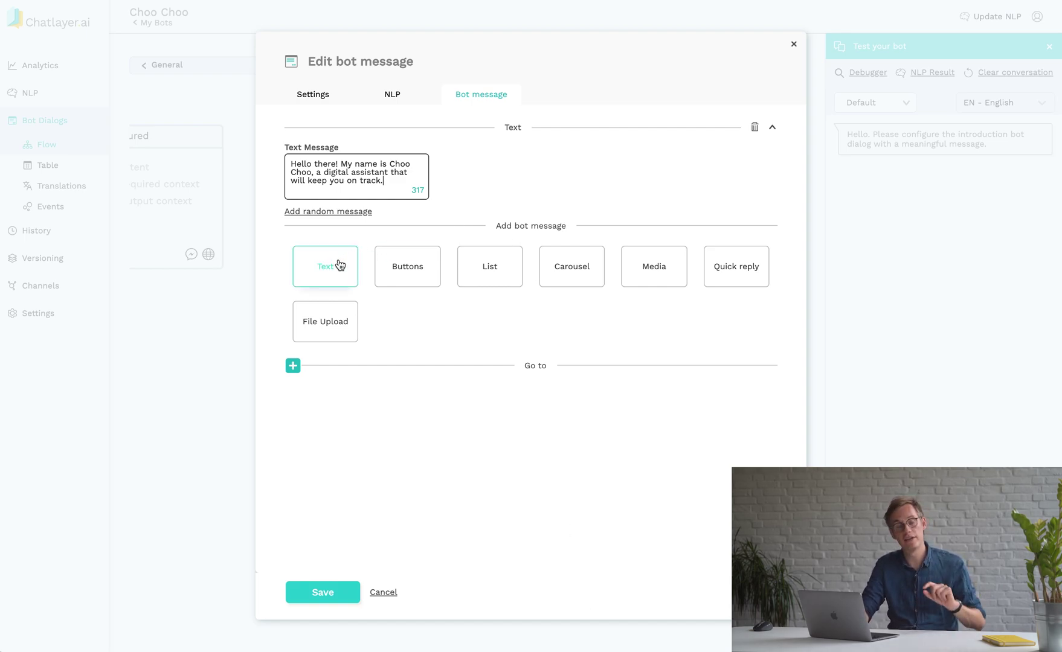
pyautogui.click(334, 270)
pyautogui.click(361, 265)
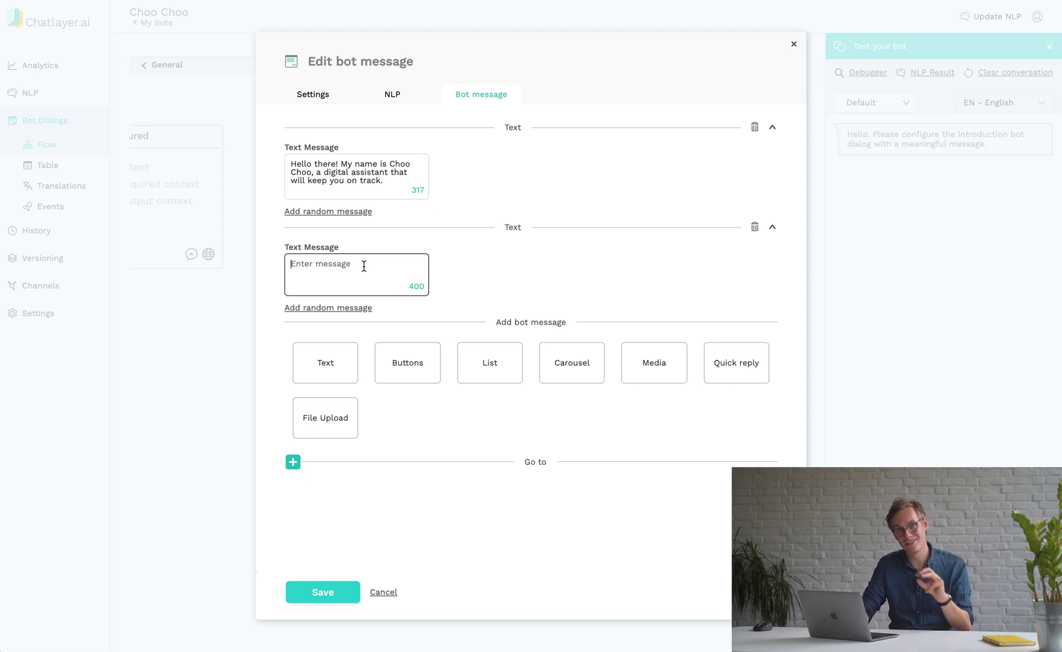
pyautogui.write('H')
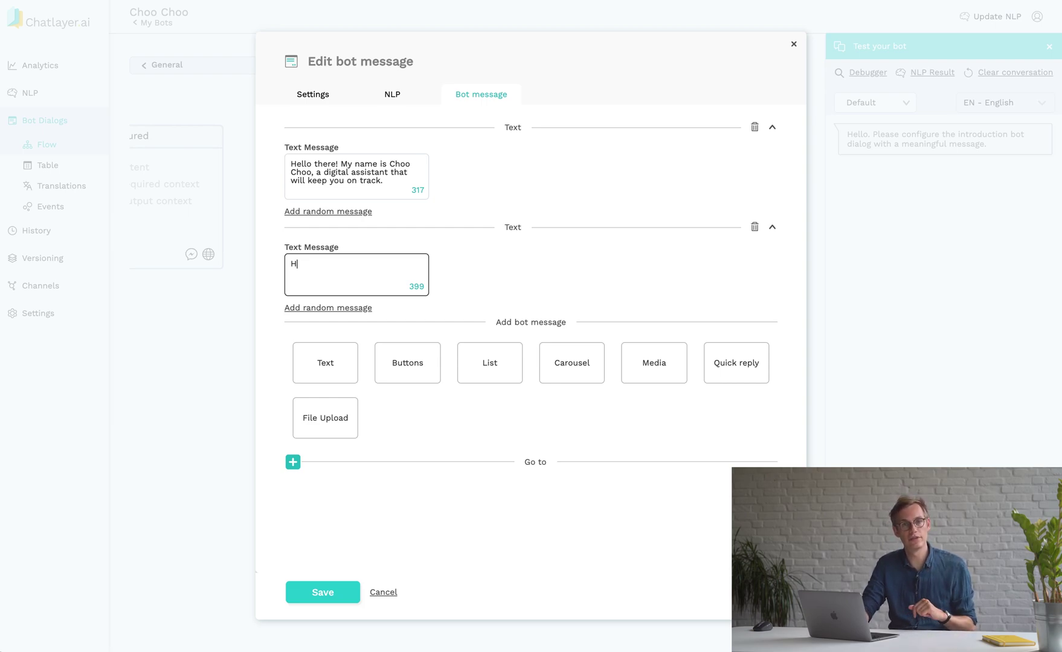
pyautogui.write('ow can I hel')
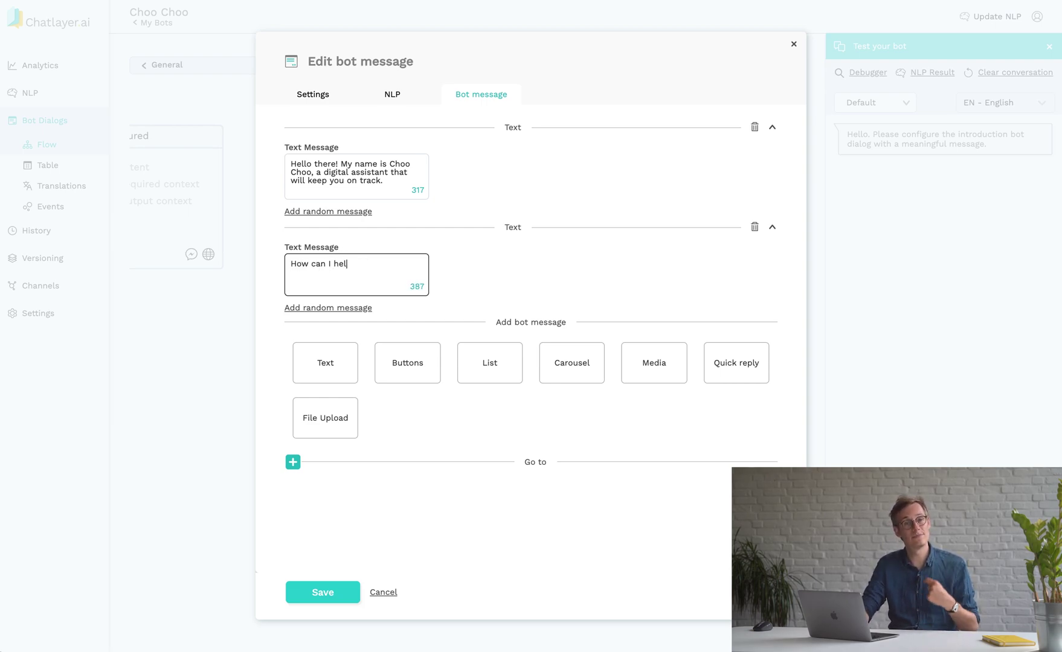
pyautogui.write('p you today?')
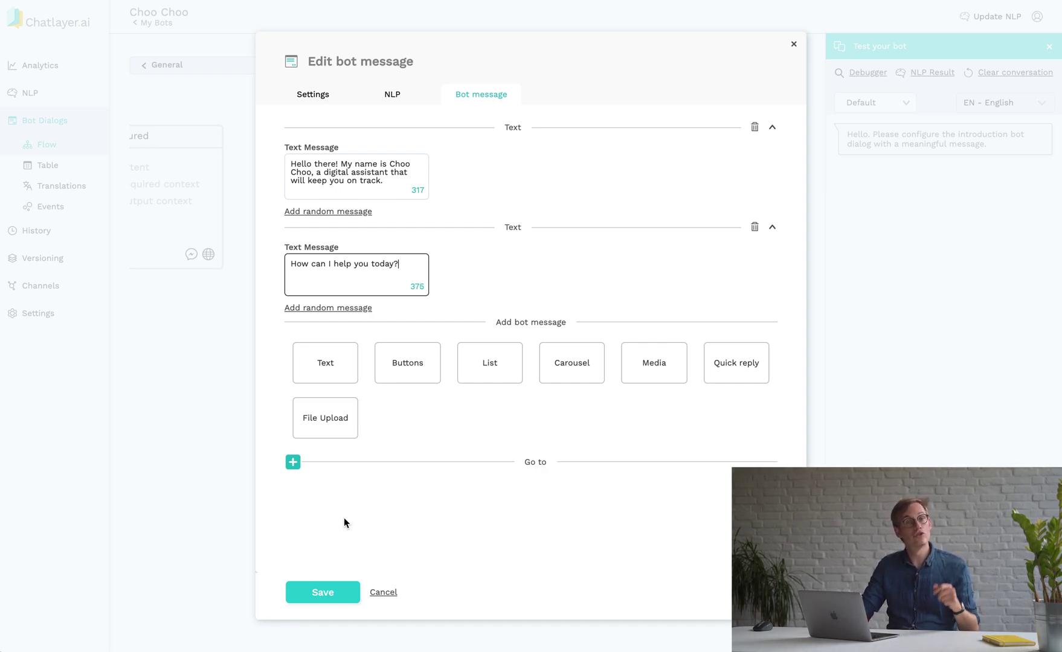
pyautogui.click(324, 580)
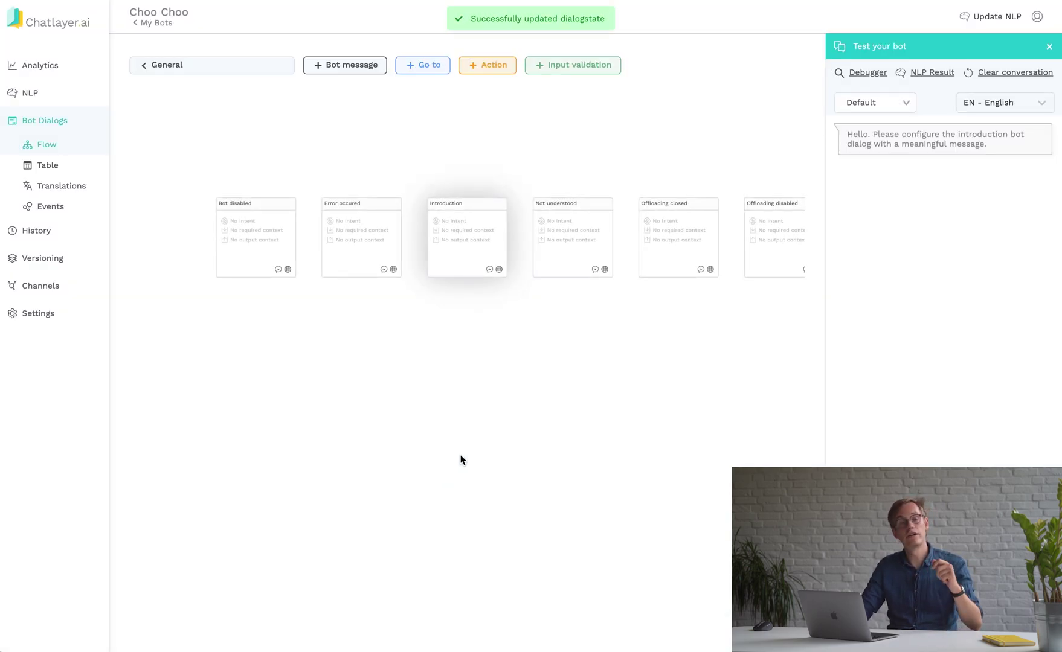
# - Clear the test conversation to show the new greeting, then reopen the Introduction message editor
pyautogui.click(999, 74)
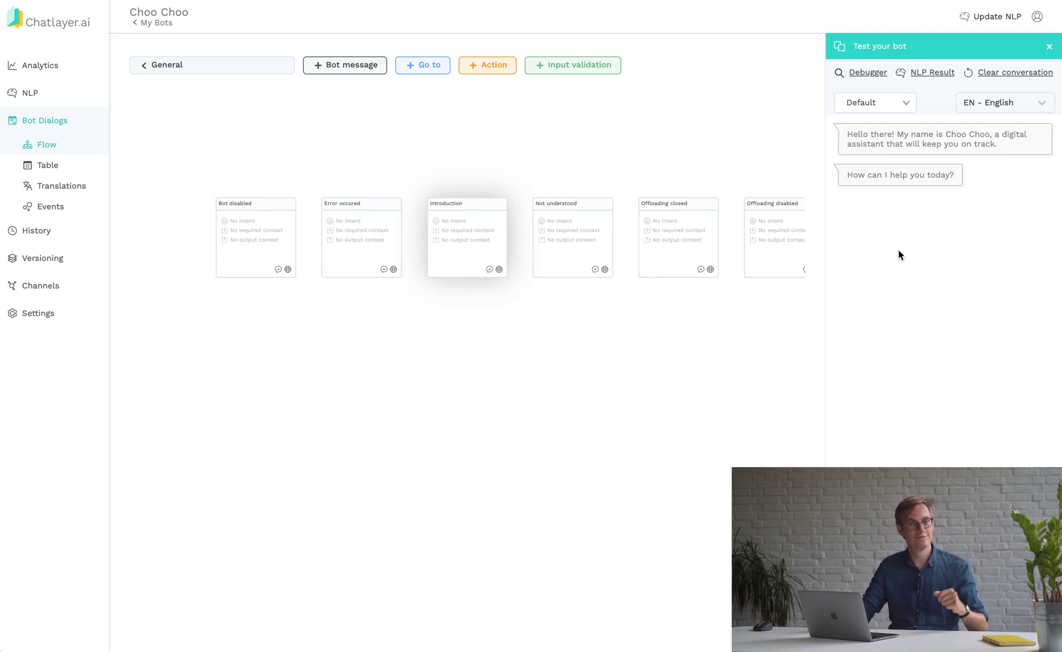
pyautogui.moveTo(467, 249)
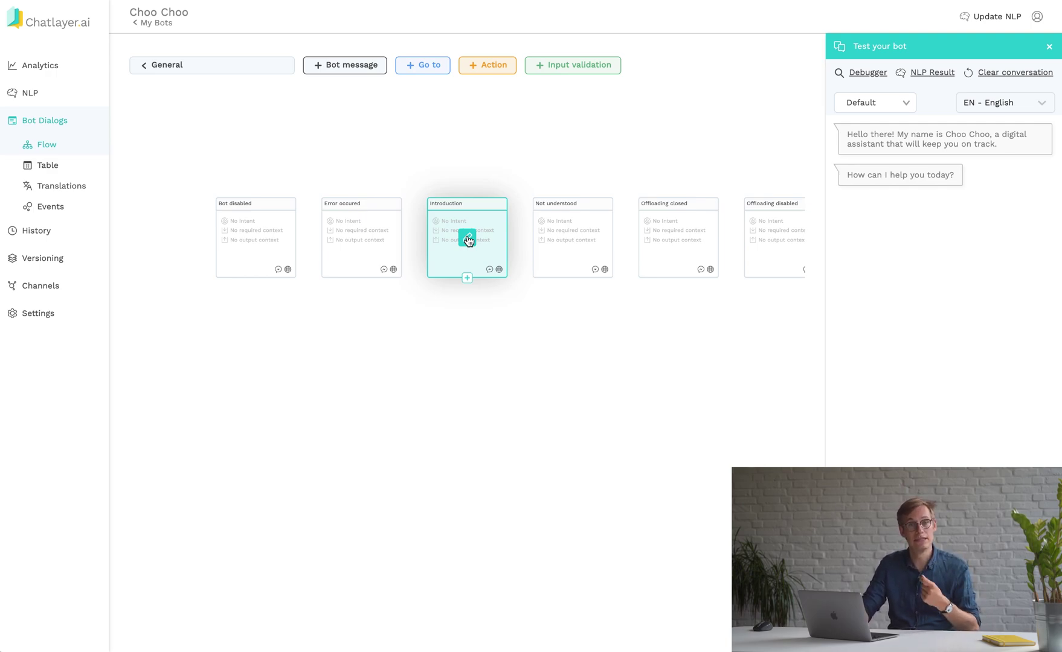
pyautogui.click(468, 239)
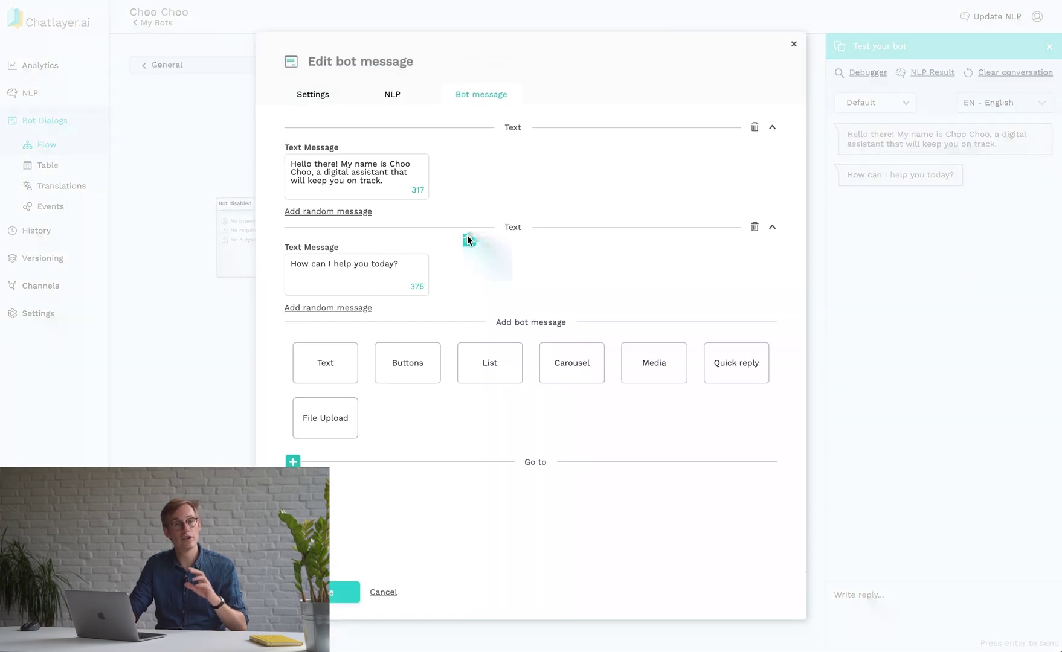
# - Give the second message a random alternative 'What can I do for you?' and save
pyautogui.click(338, 308)
pyautogui.click(324, 330)
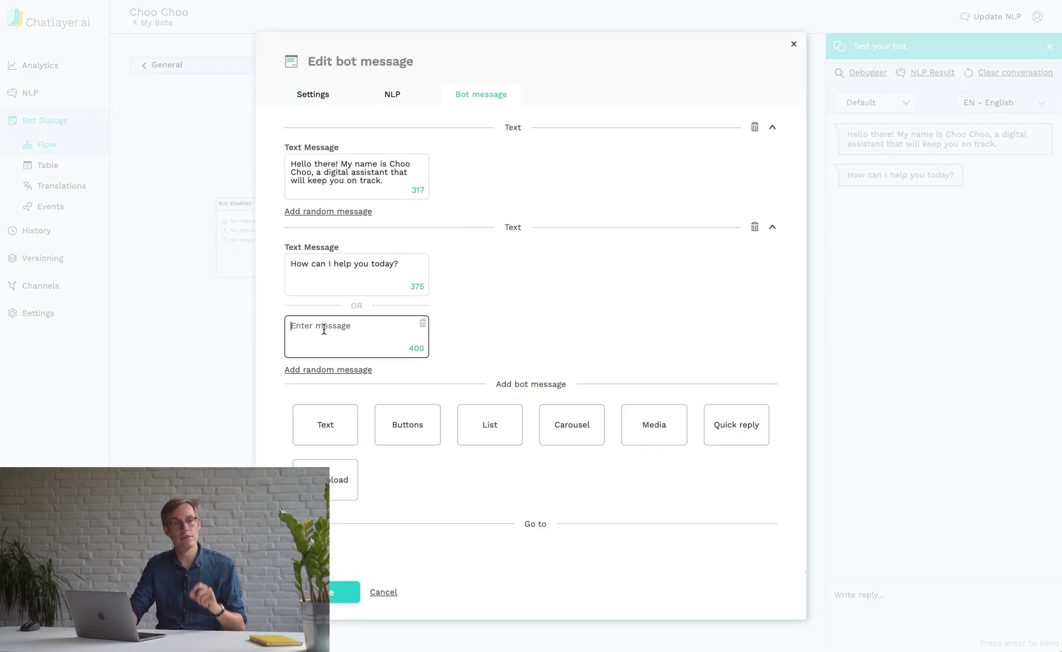
pyautogui.write('What can I ')
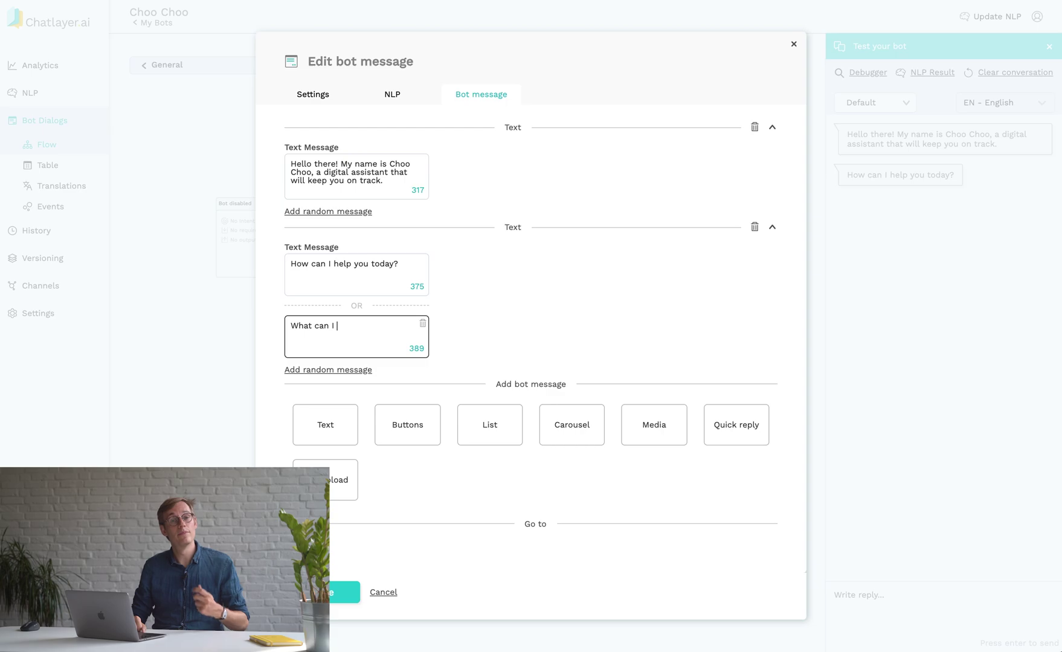
pyautogui.write('do for you?')
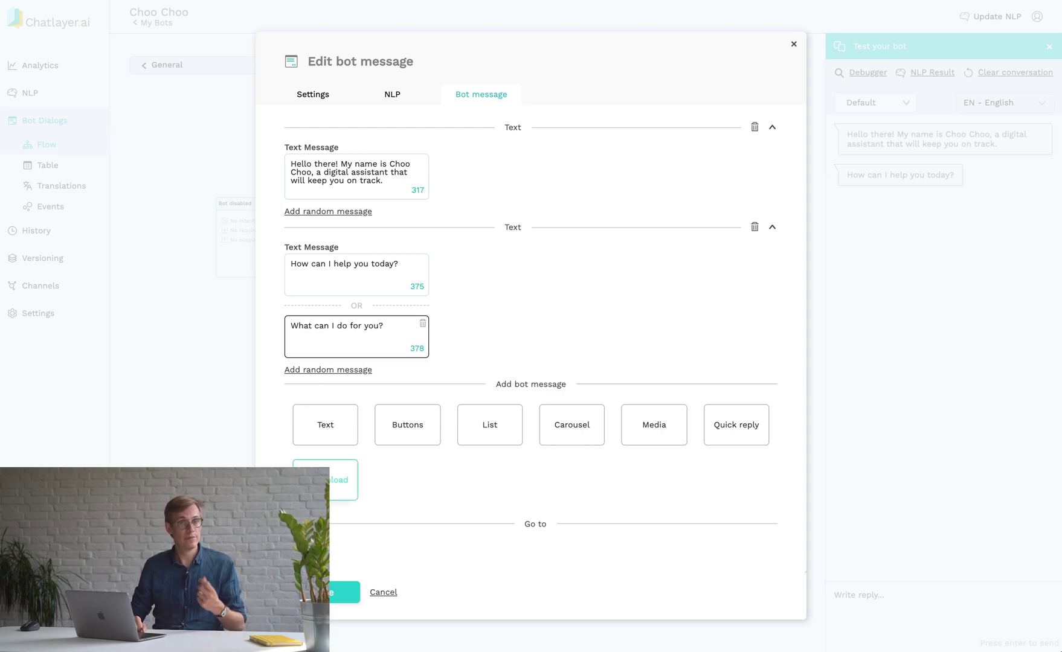
pyautogui.click(345, 592)
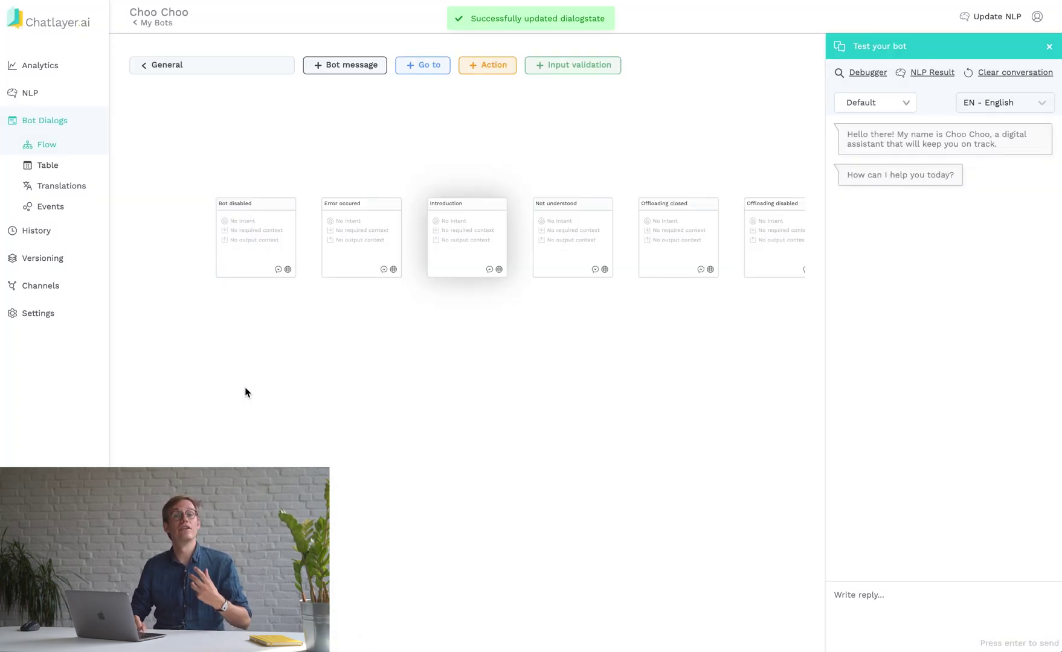